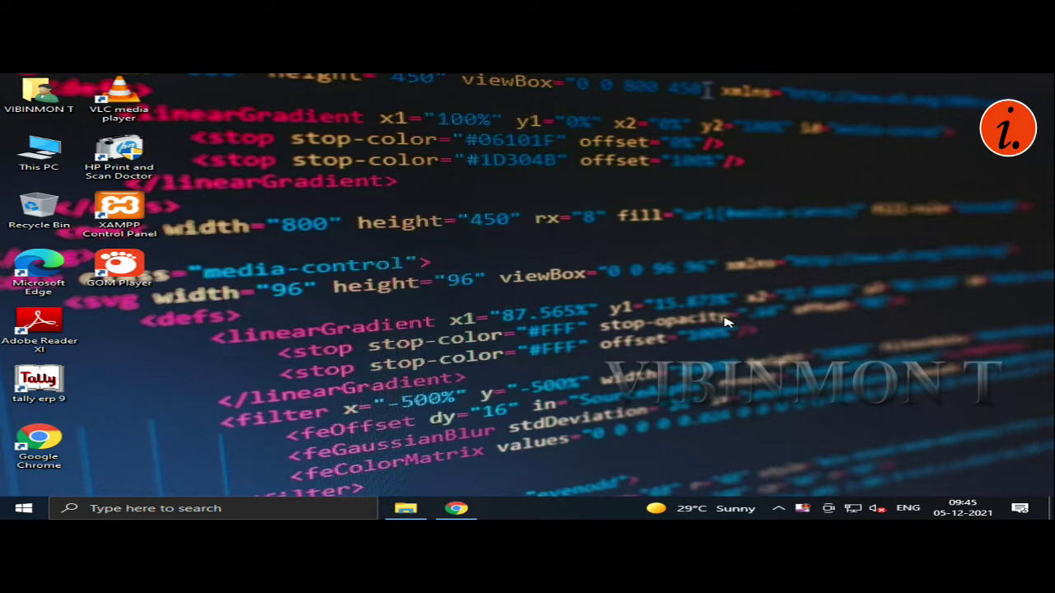
# - Look through the list of installed programs for an application that can open Excel files
pyautogui.click(23, 508)
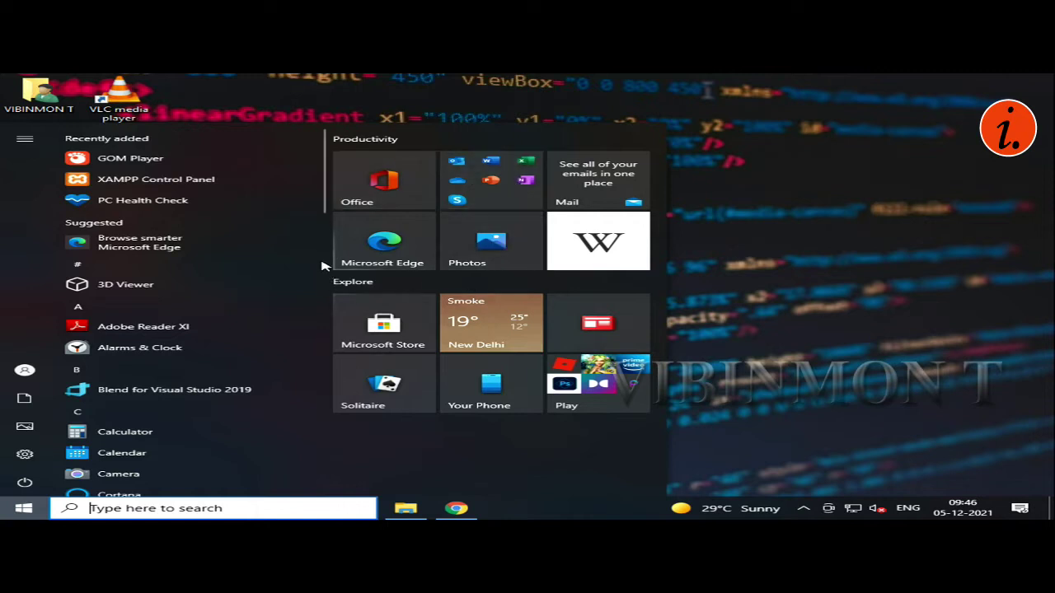
pyautogui.scroll(-10, 254, 274)
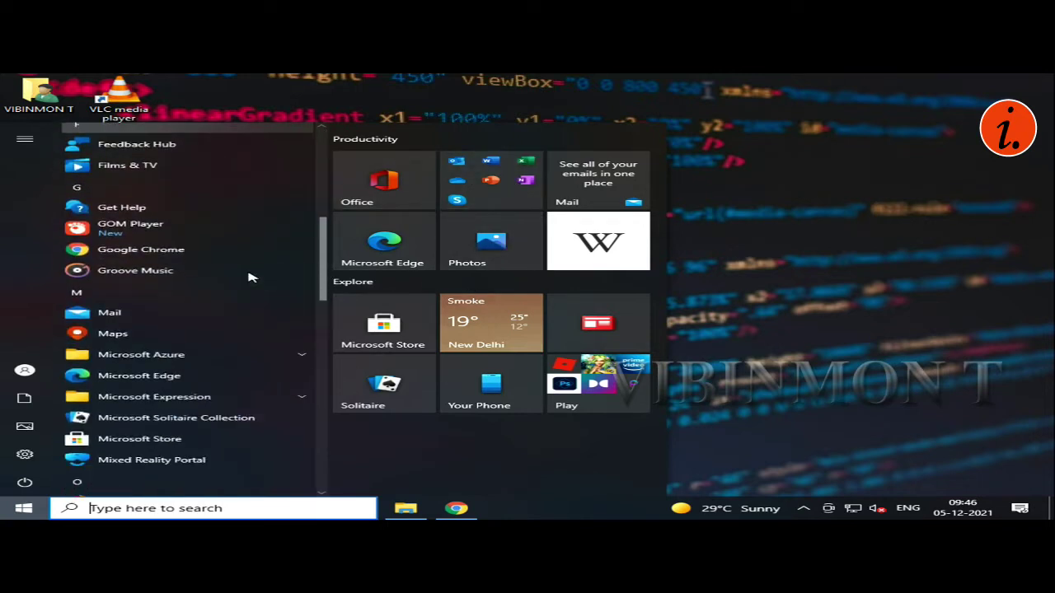
pyautogui.scroll(-2, 252, 257)
pyautogui.scroll(1, 253, 239)
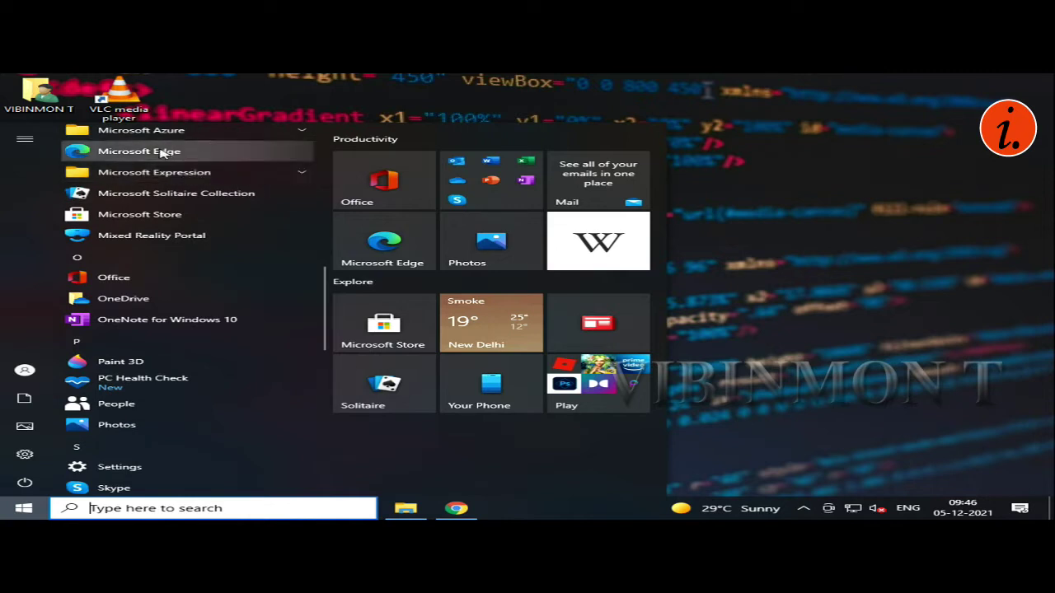
pyautogui.scroll(1, 211, 134)
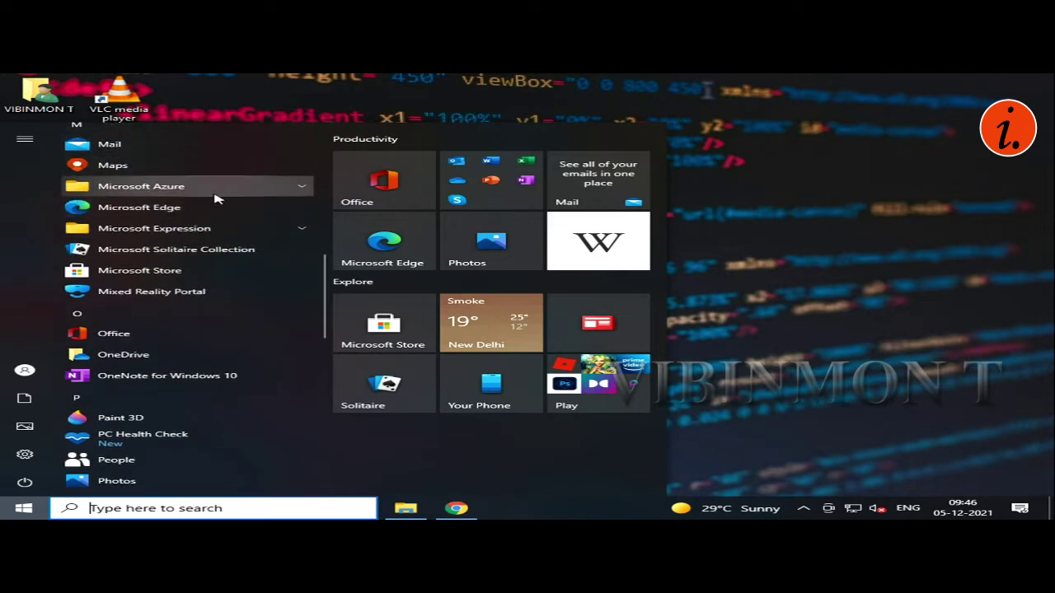
pyautogui.scroll(-4, 202, 321)
pyautogui.scroll(-4, 196, 322)
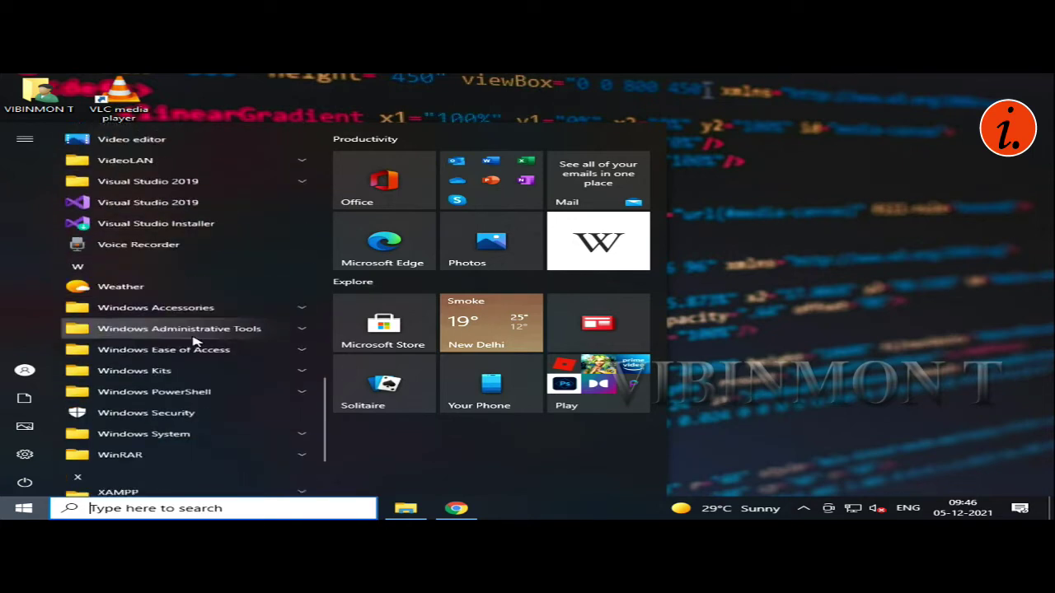
pyautogui.scroll(-2, 200, 452)
pyautogui.scroll(5, 204, 453)
pyautogui.scroll(10, 203, 449)
pyautogui.click(791, 347)
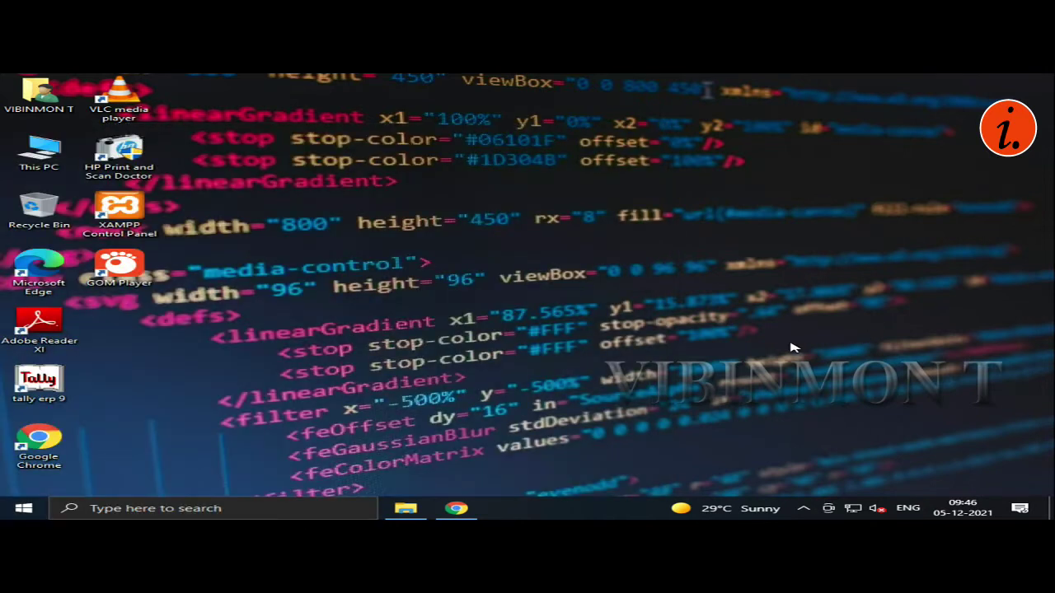
# - Check the Kanyakumari.xlsx file in the Documents folder and minimize the window
pyautogui.click(405, 508)
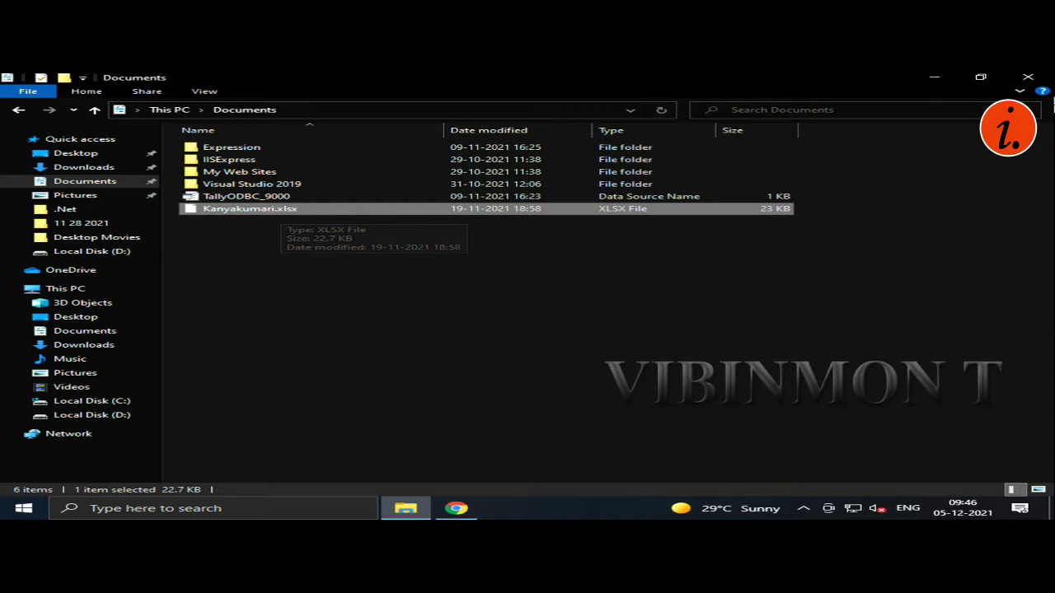
pyautogui.click(934, 77)
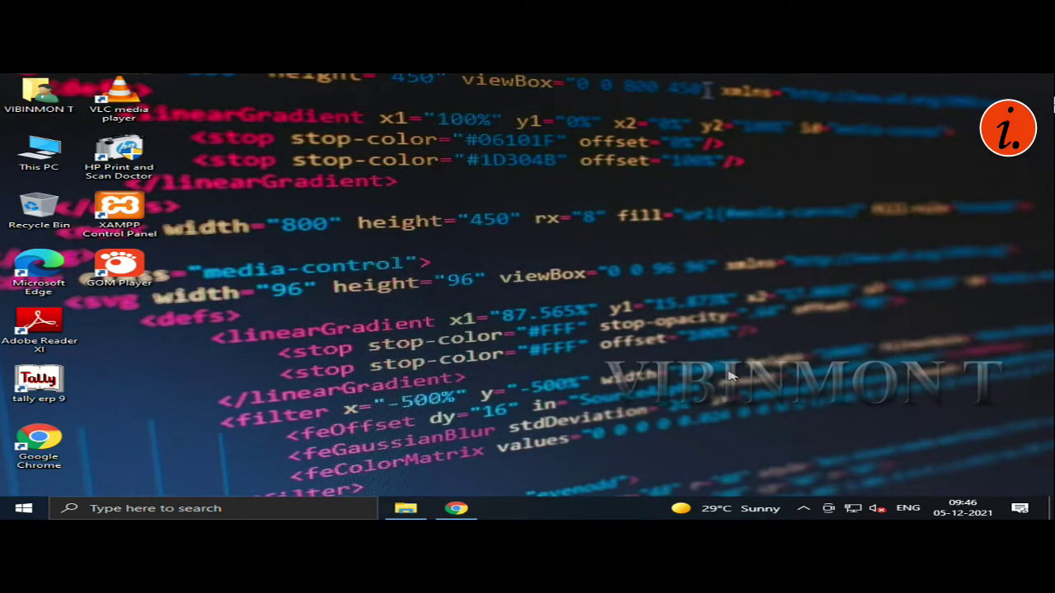
# - Switch to Chrome and open Google Drive from the Google apps
pyautogui.click(456, 508)
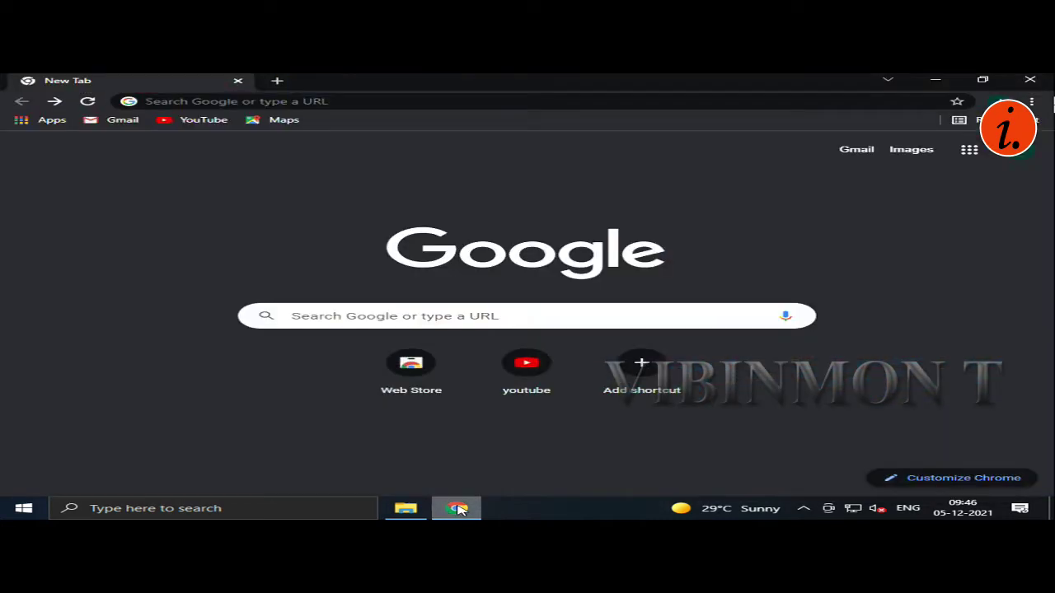
pyautogui.click(973, 151)
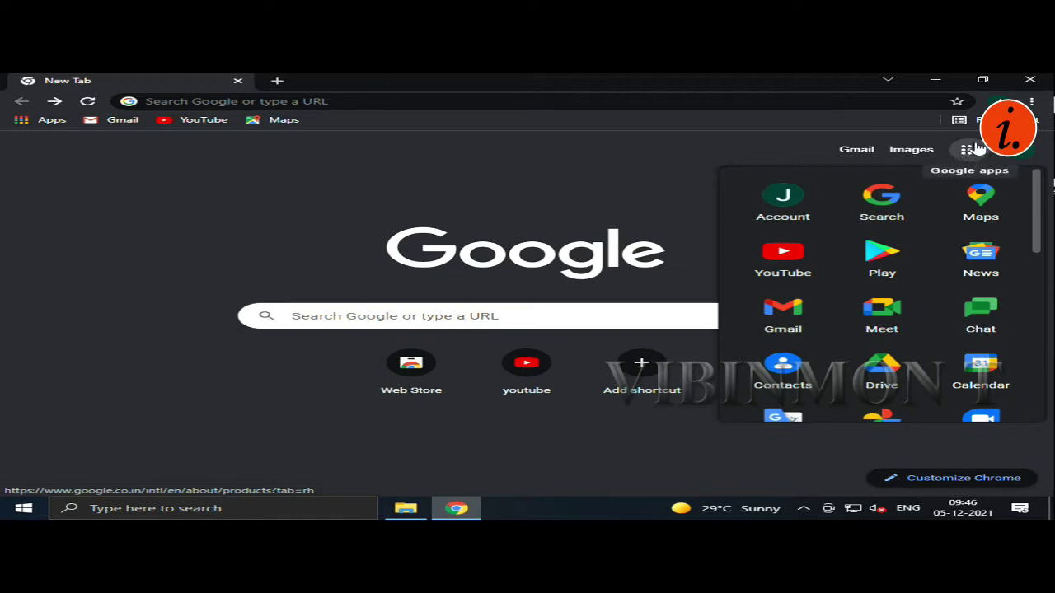
pyautogui.click(882, 371)
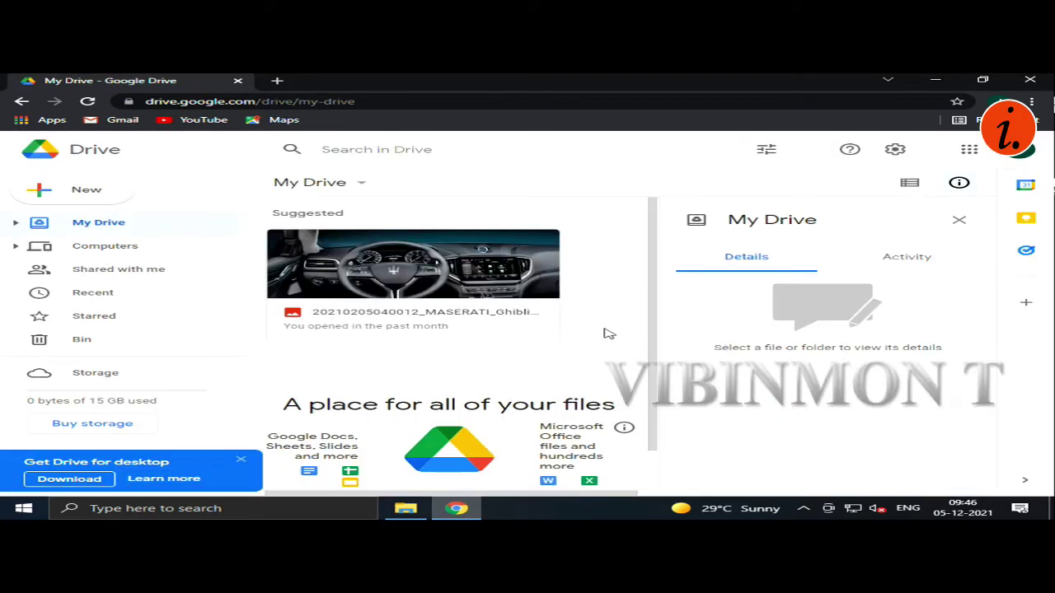
# - Upload Kanyakumari.xlsx from the Documents folder to My Drive and dismiss the upload notice
pyautogui.scroll(-1, 513, 371)
pyautogui.rightClick(509, 371)
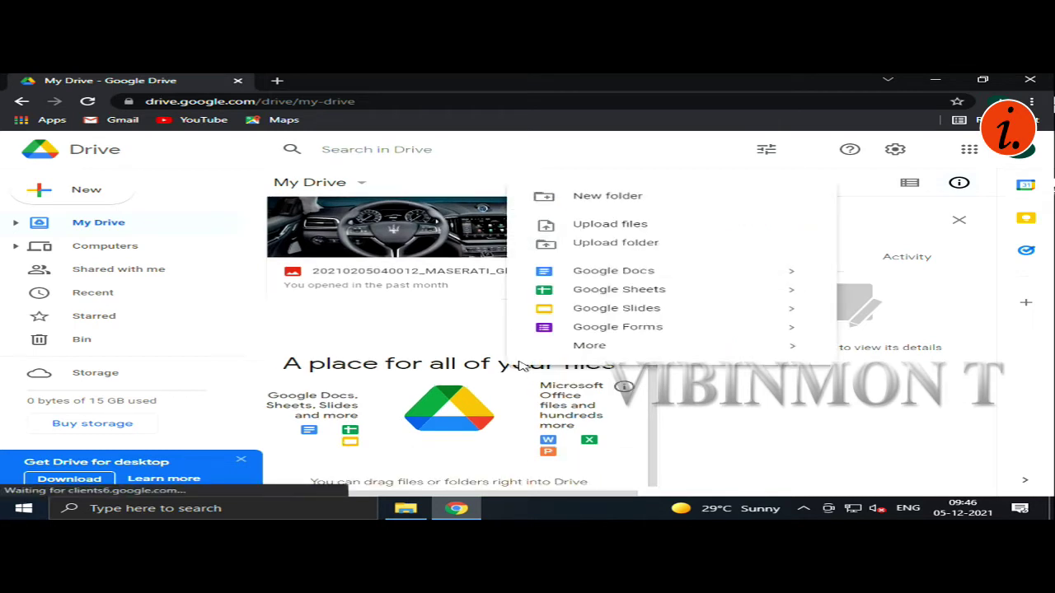
pyautogui.click(610, 224)
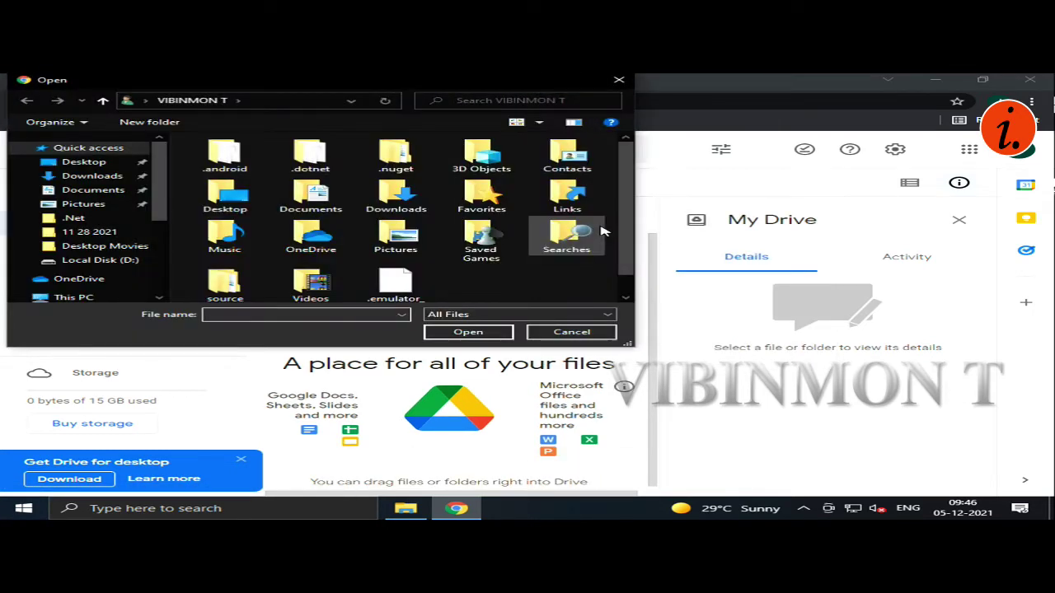
pyautogui.click(107, 191)
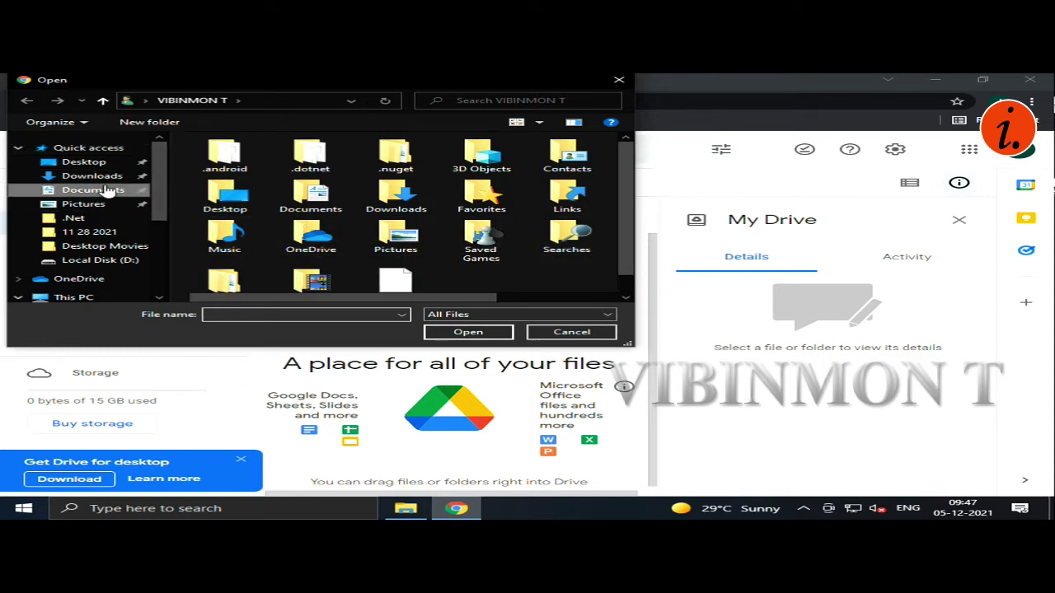
pyautogui.click(256, 206)
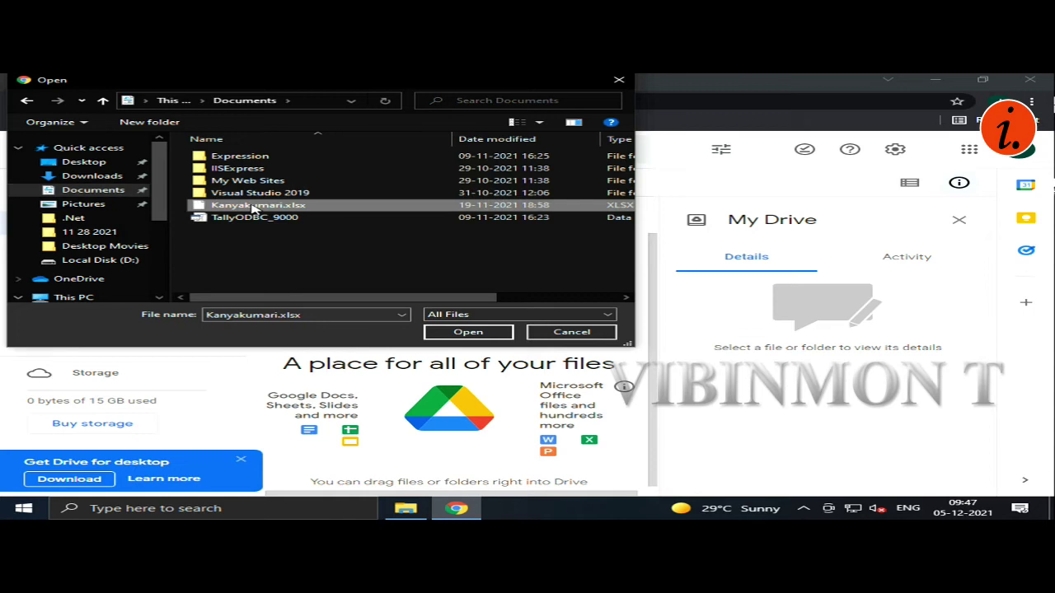
pyautogui.click(469, 333)
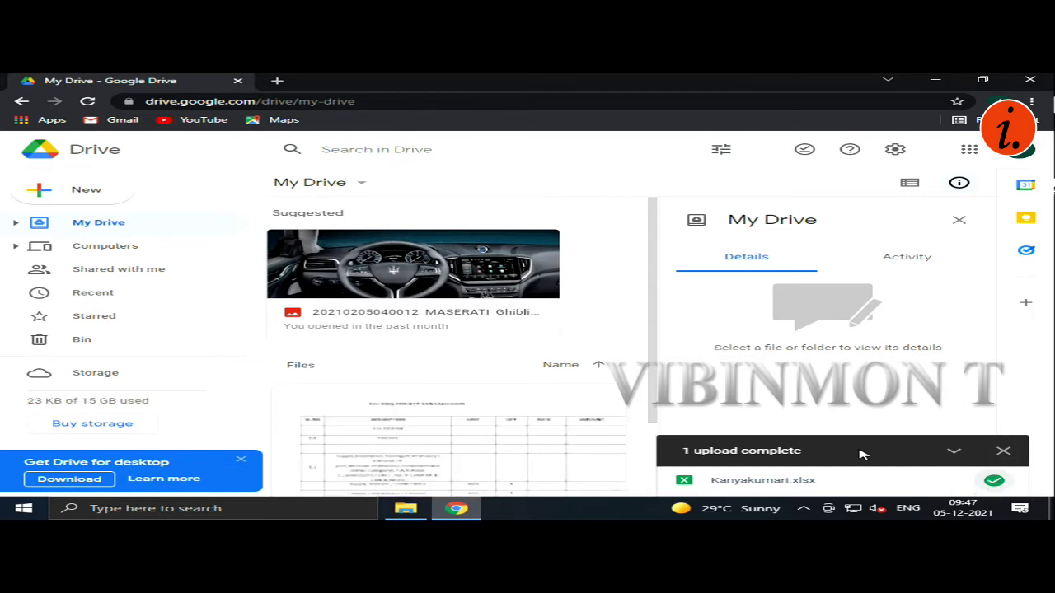
pyautogui.click(1003, 452)
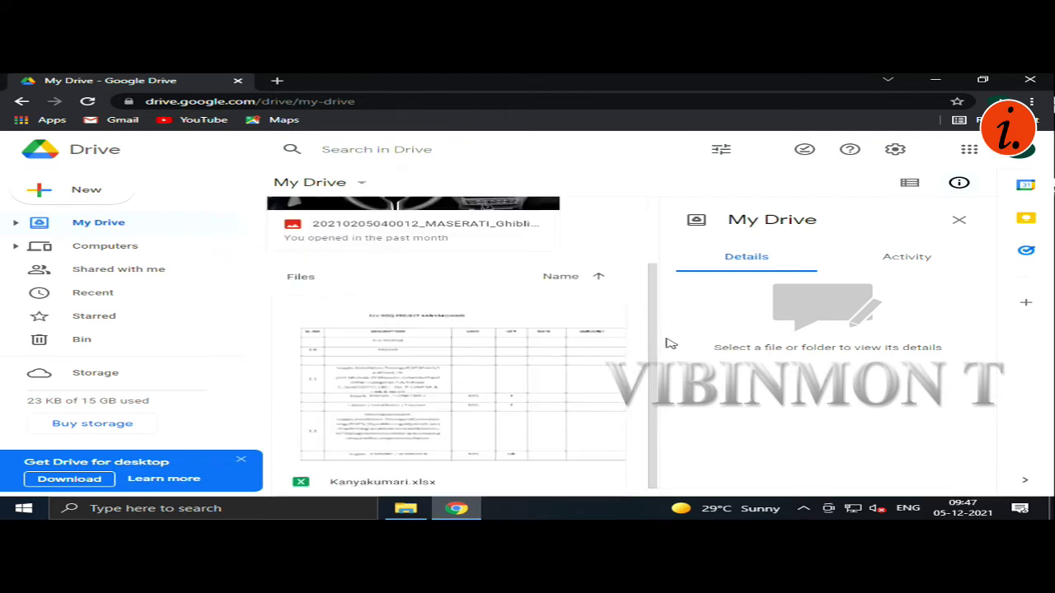
# - Open the uploaded Kanyakumari.xlsx in Google Sheets, dismiss the edit history tip and look through the Table 1 sheet
pyautogui.click(408, 402)
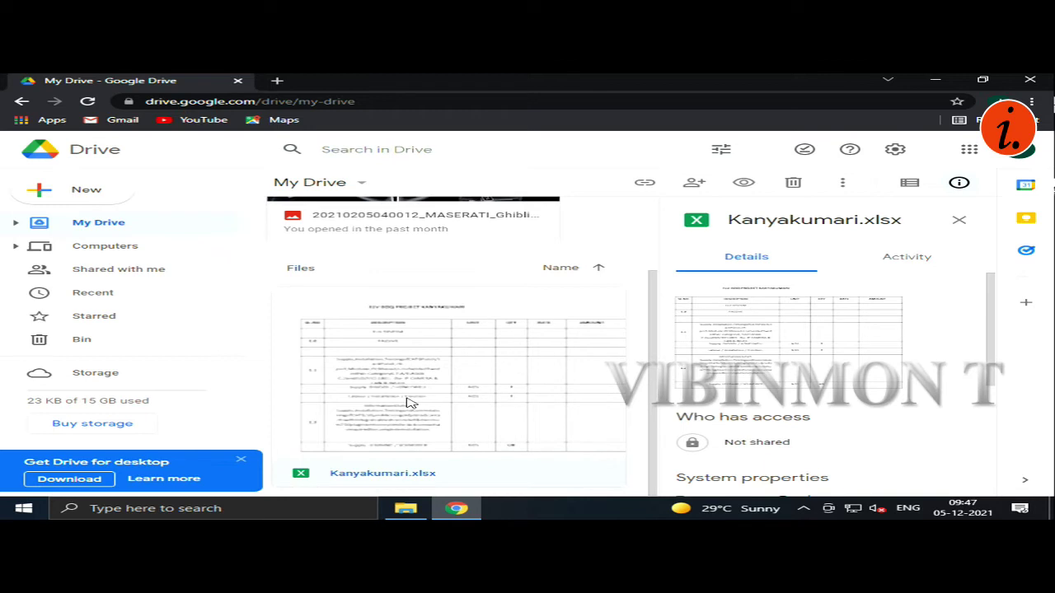
pyautogui.doubleClick(410, 402)
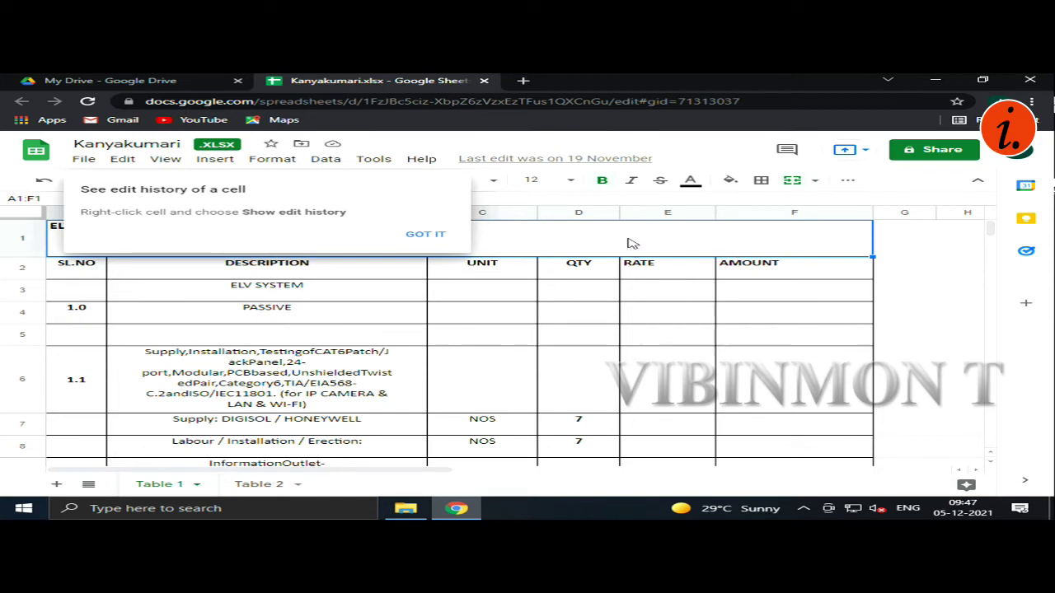
pyautogui.click(422, 236)
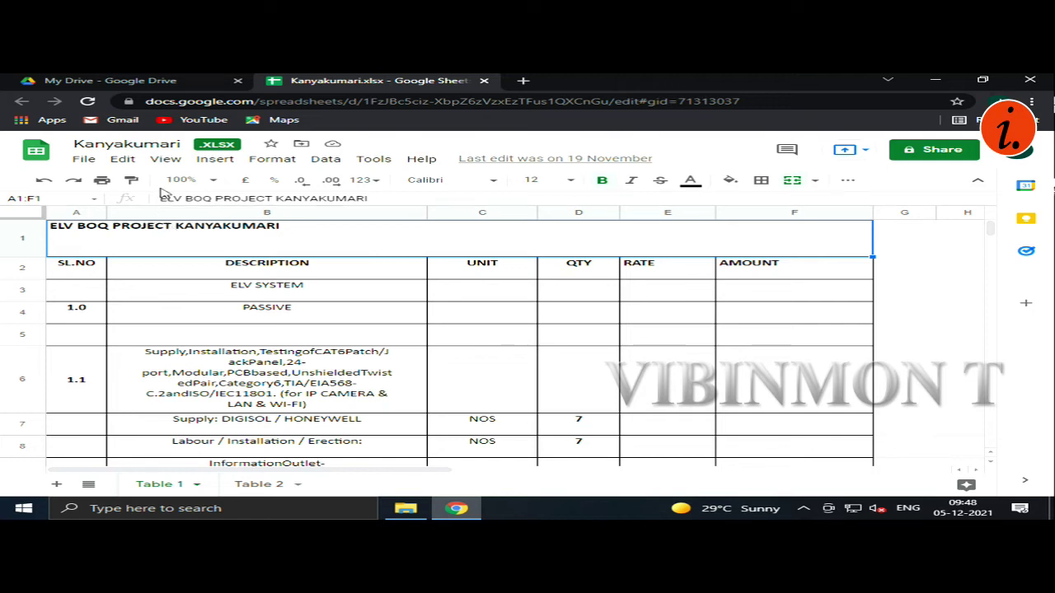
pyautogui.click(816, 273)
pyautogui.click(328, 367)
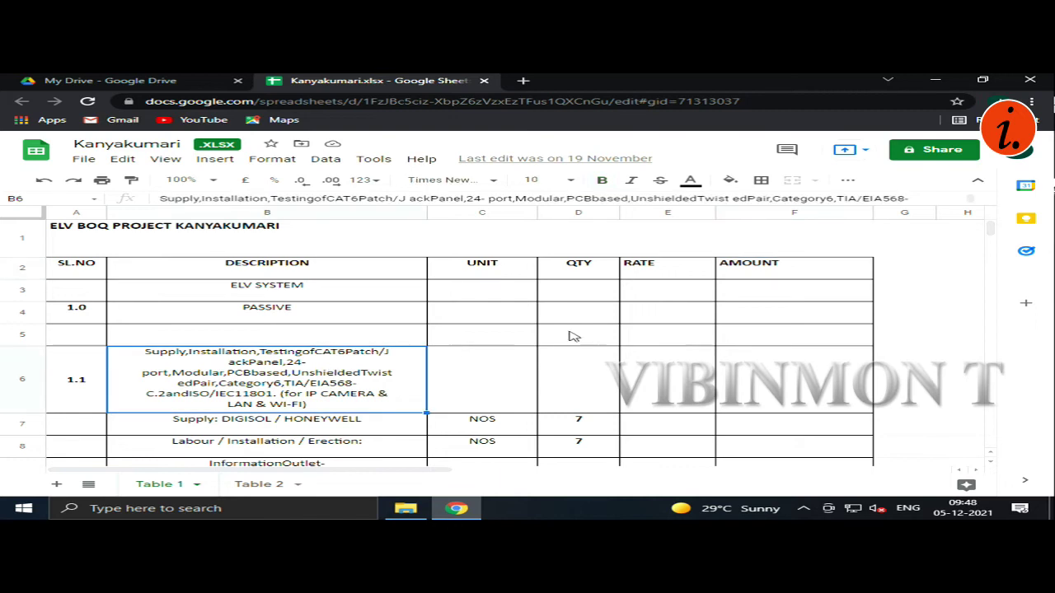
pyautogui.scroll(-15, 589, 333)
pyautogui.scroll(15, 593, 333)
# - Centre the title "ELV BOQ PROJECT KANYAKUMARI" horizontally in the merged cell A1:F1
pyautogui.click(849, 182)
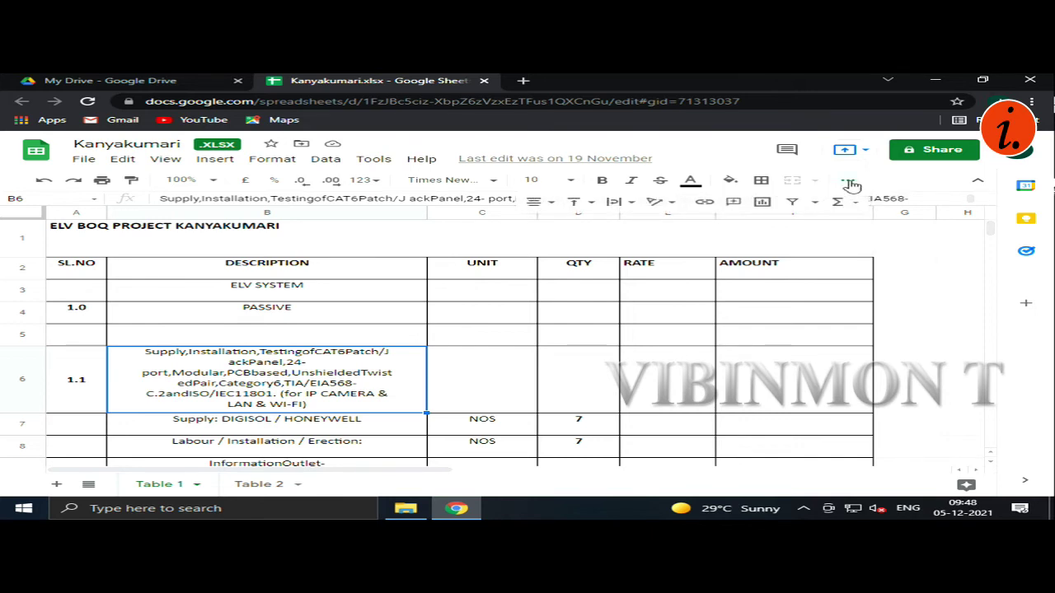
pyautogui.click(105, 233)
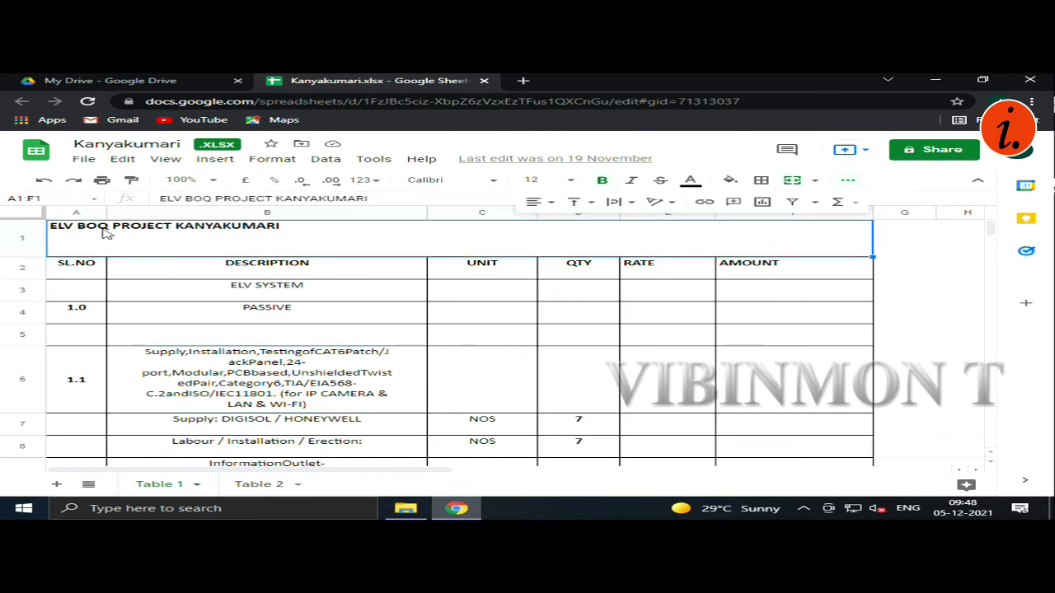
pyautogui.click(548, 203)
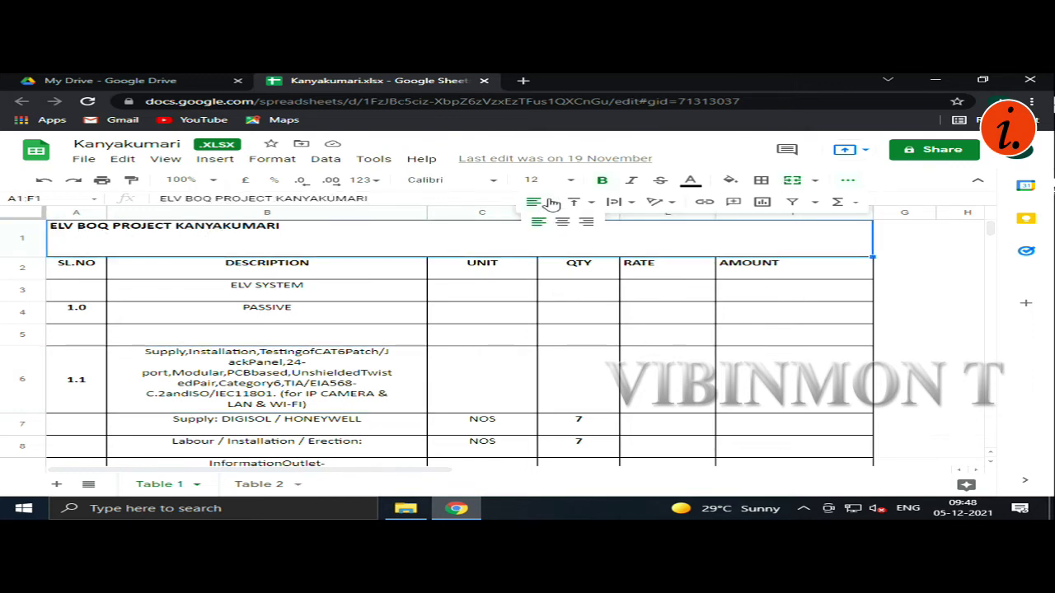
pyautogui.click(560, 219)
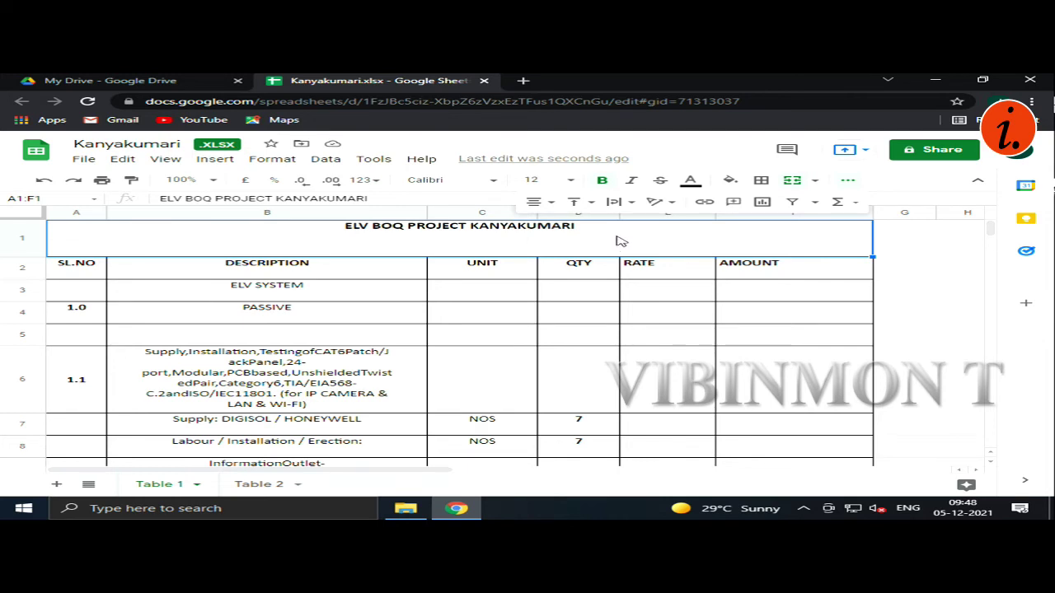
pyautogui.click(94, 161)
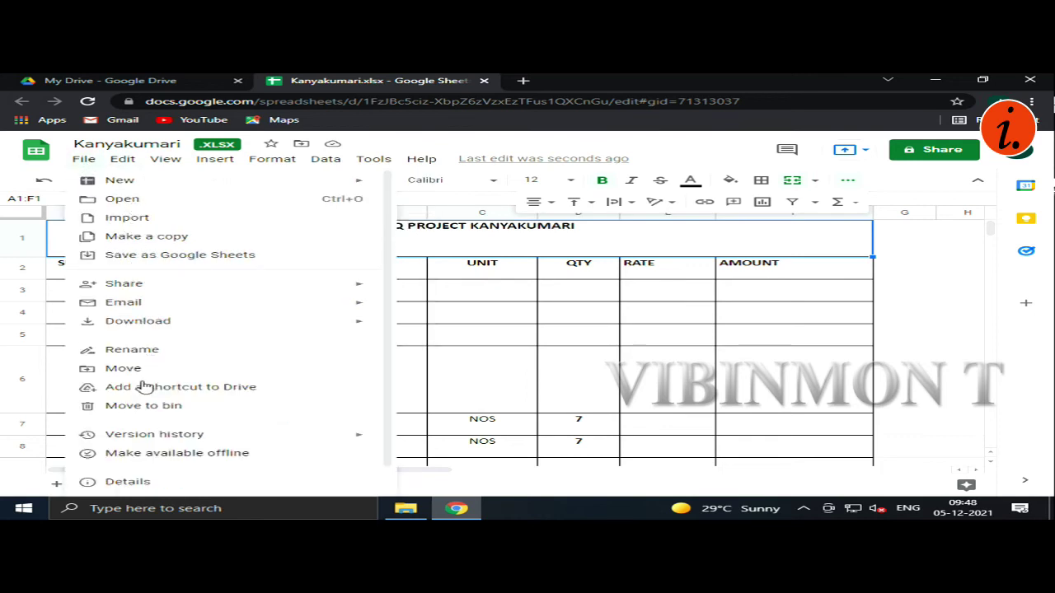
pyautogui.moveTo(118, 327)
pyautogui.click(480, 244)
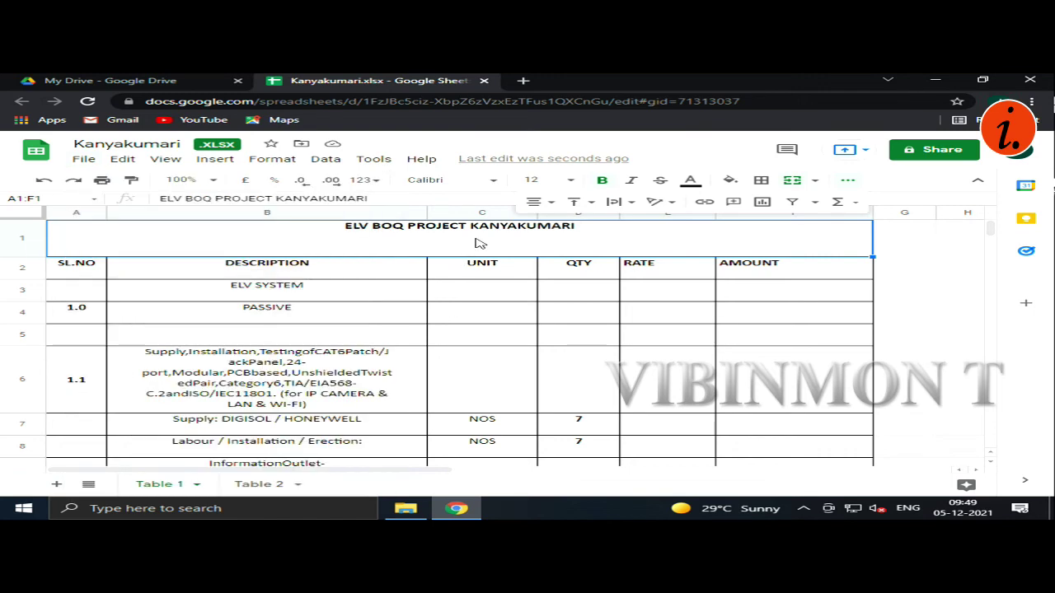